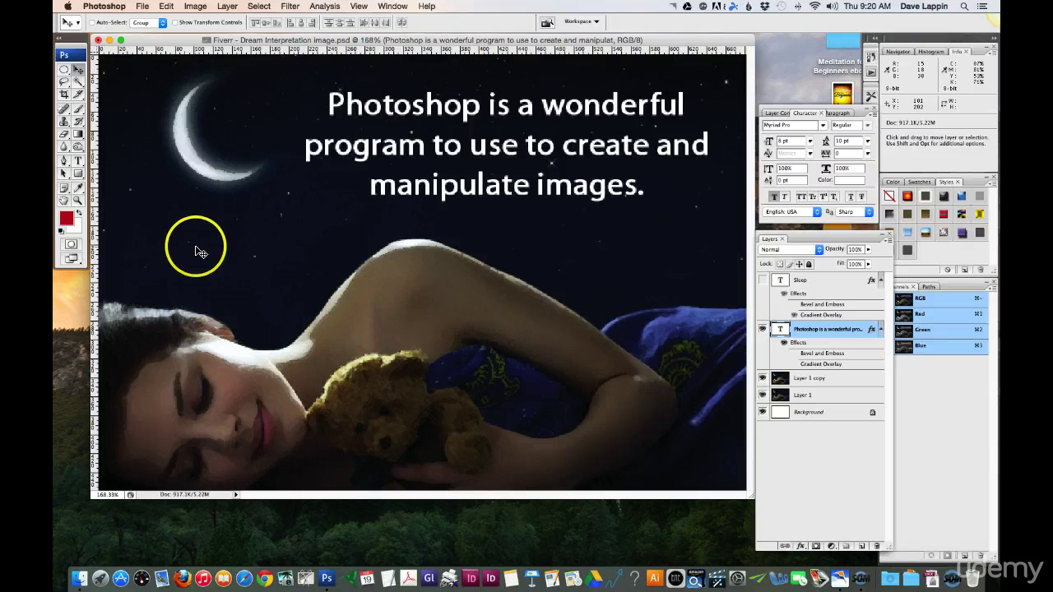
# Shorten the white headline text so that only the word "Photoshop" remains
pyautogui.click(78, 160)
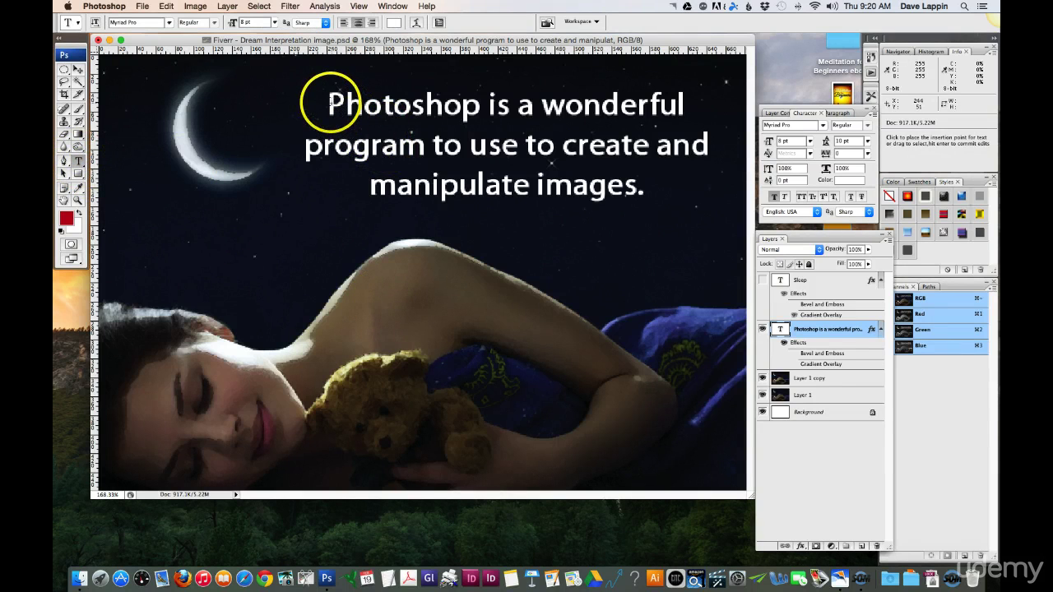
pyautogui.moveTo(486, 106); pyautogui.dragTo(667, 182)
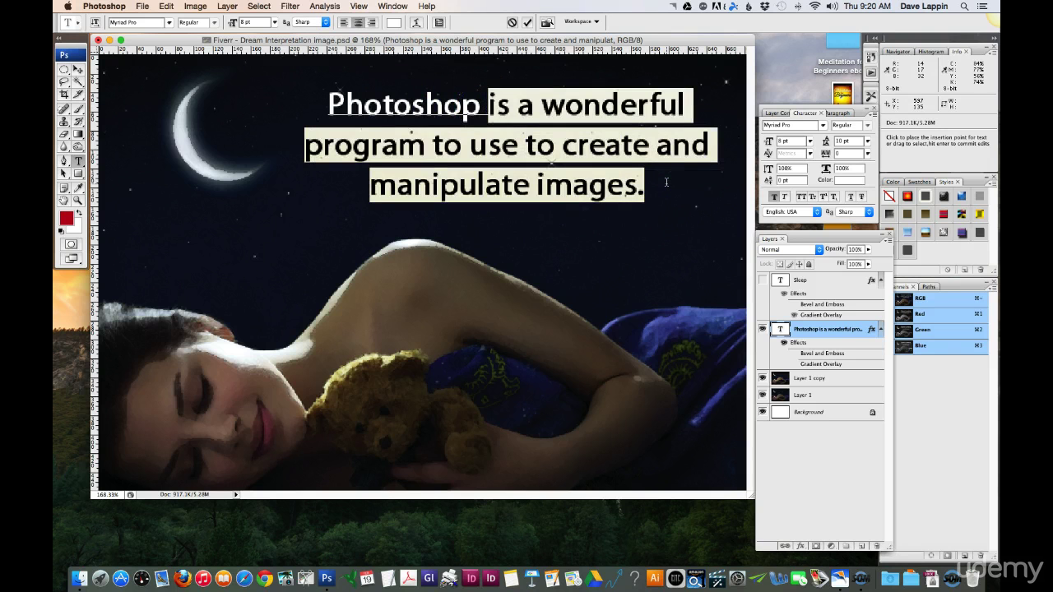
pyautogui.press('BackSpace')
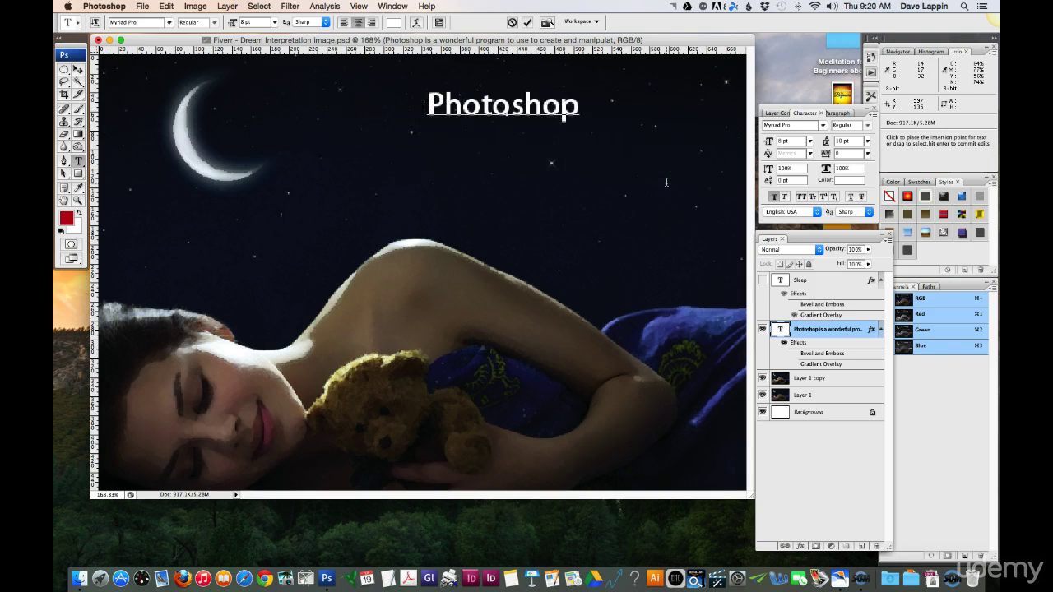
# Set the word "Photoshop" to 14 pt and move it slightly lower in the night sky
pyautogui.doubleClick(485, 105)
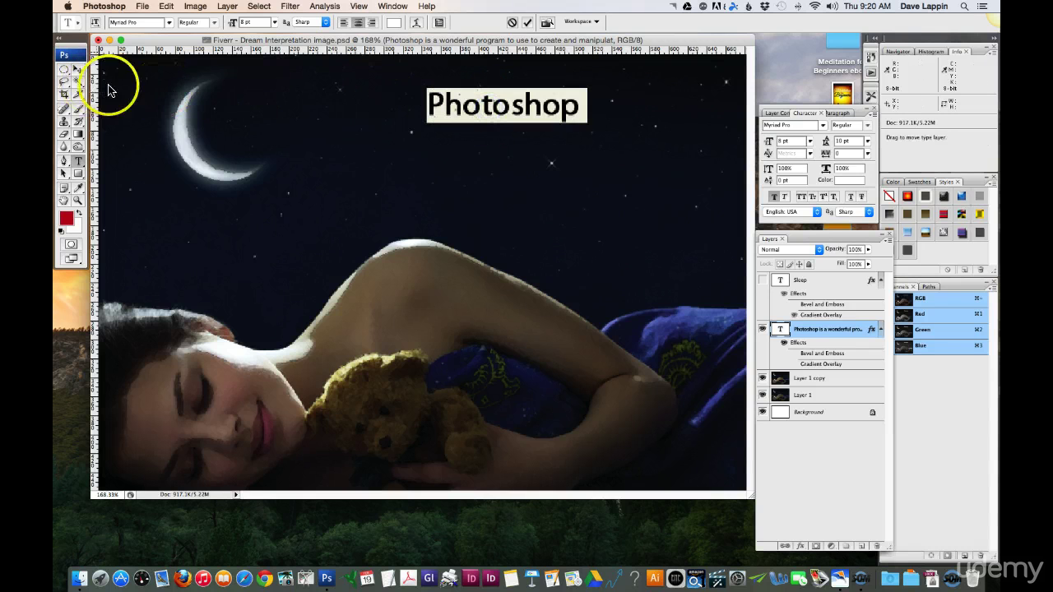
pyautogui.click(810, 142)
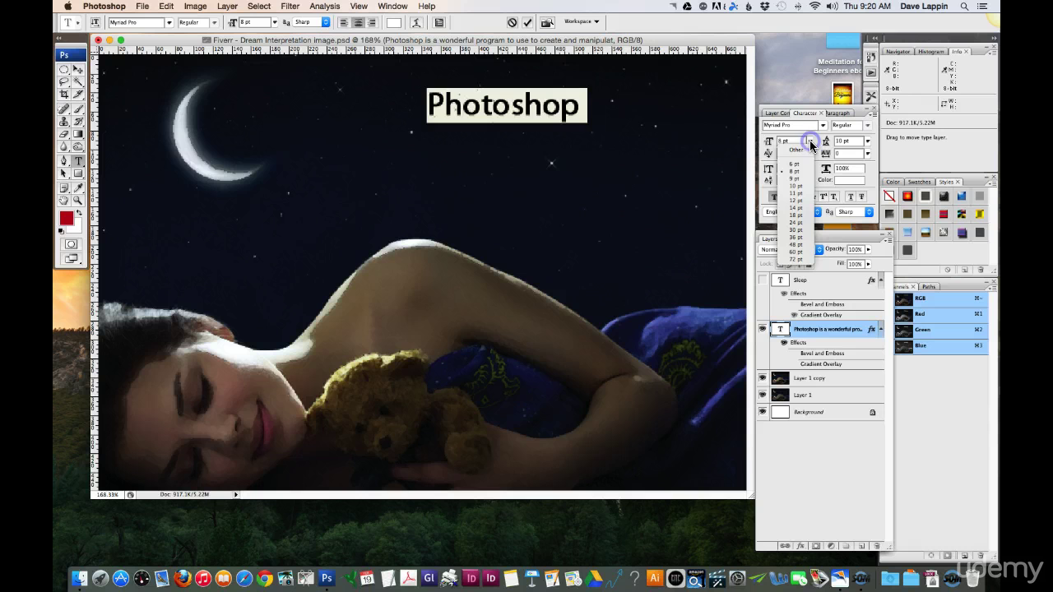
pyautogui.click(810, 208)
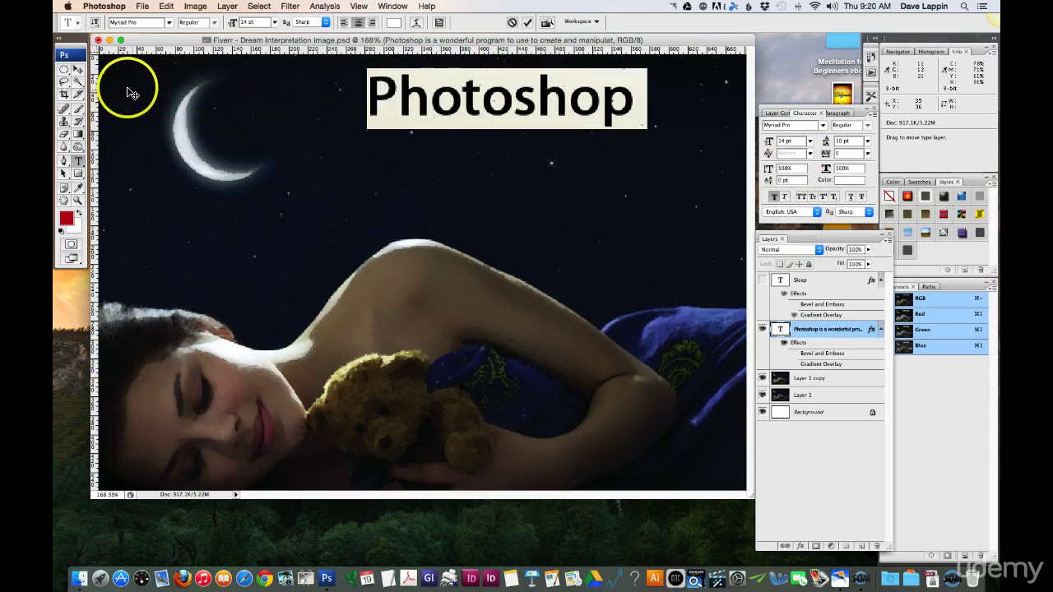
pyautogui.click(76, 72)
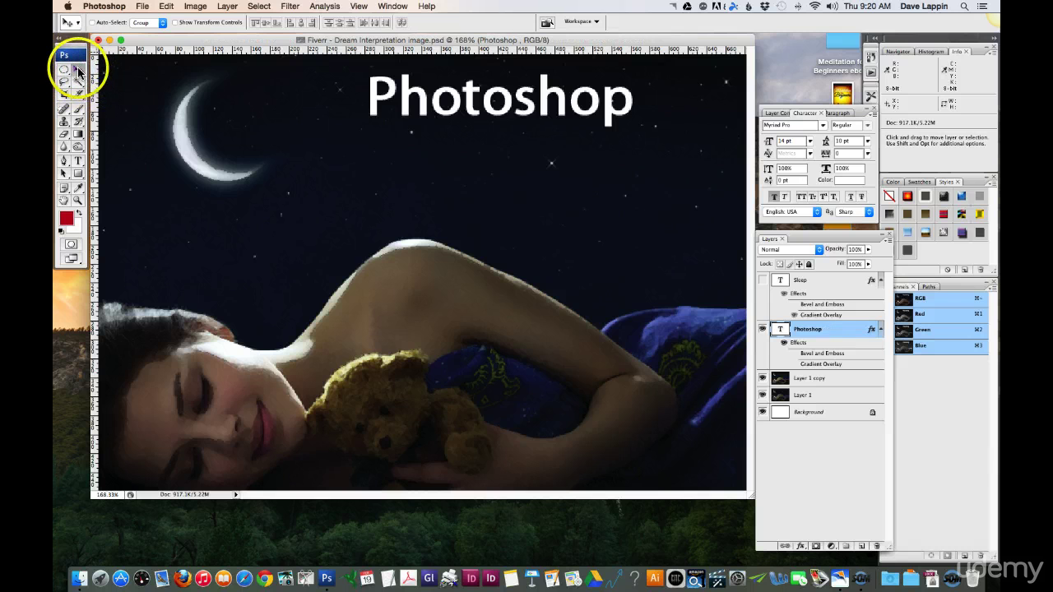
pyautogui.moveTo(419, 103); pyautogui.dragTo(411, 152)
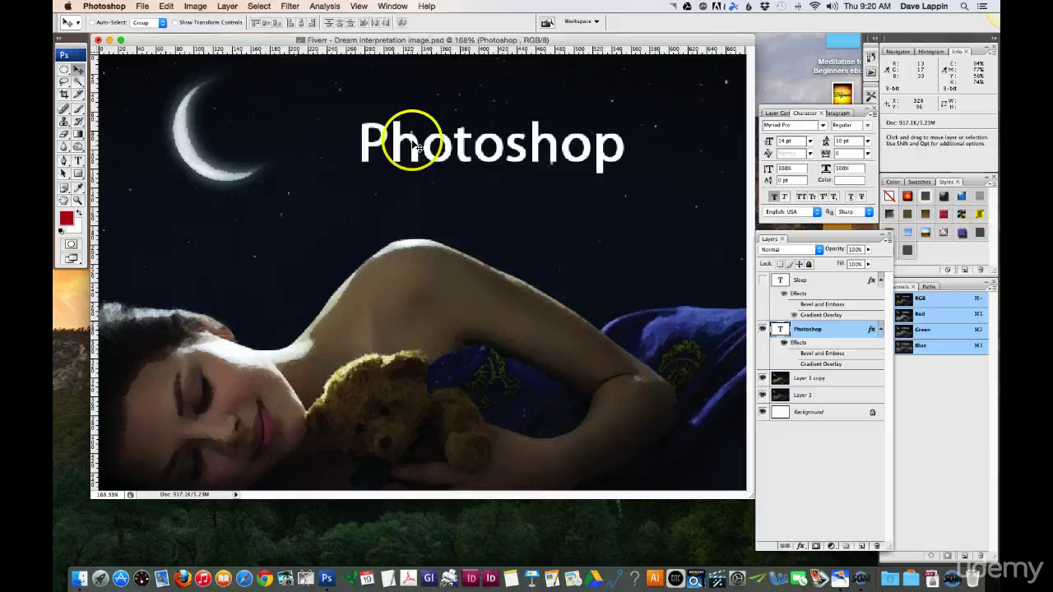
pyautogui.click(230, 6)
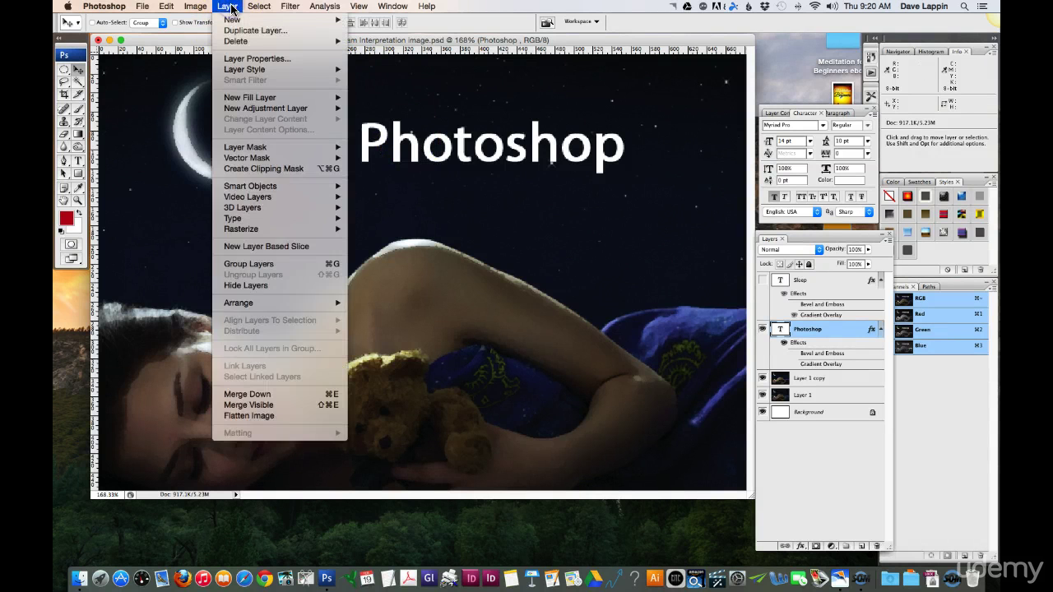
pyautogui.click(535, 159)
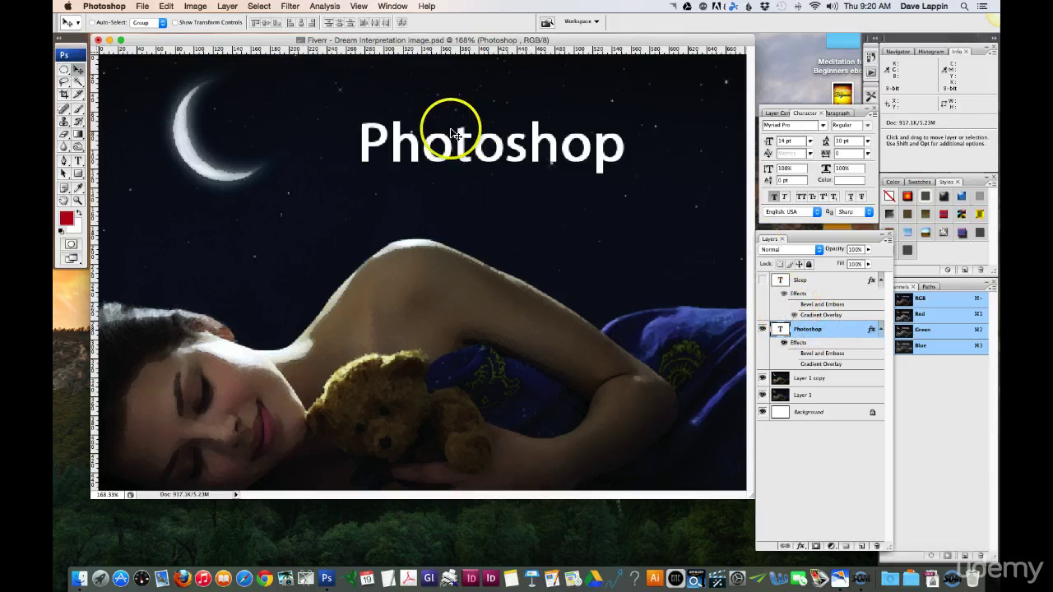
pyautogui.click(229, 8)
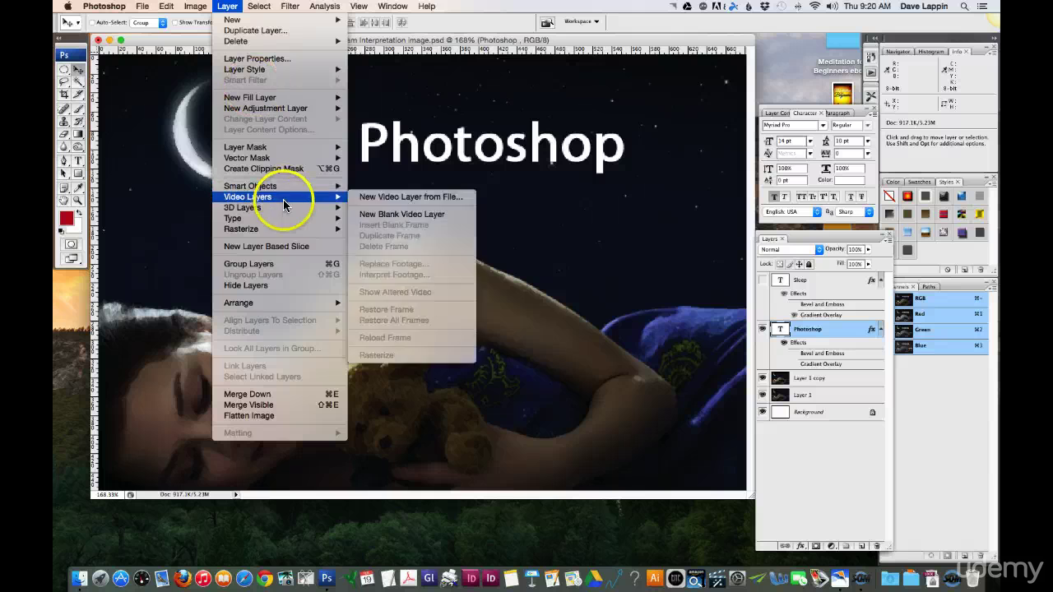
pyautogui.moveTo(274, 220)
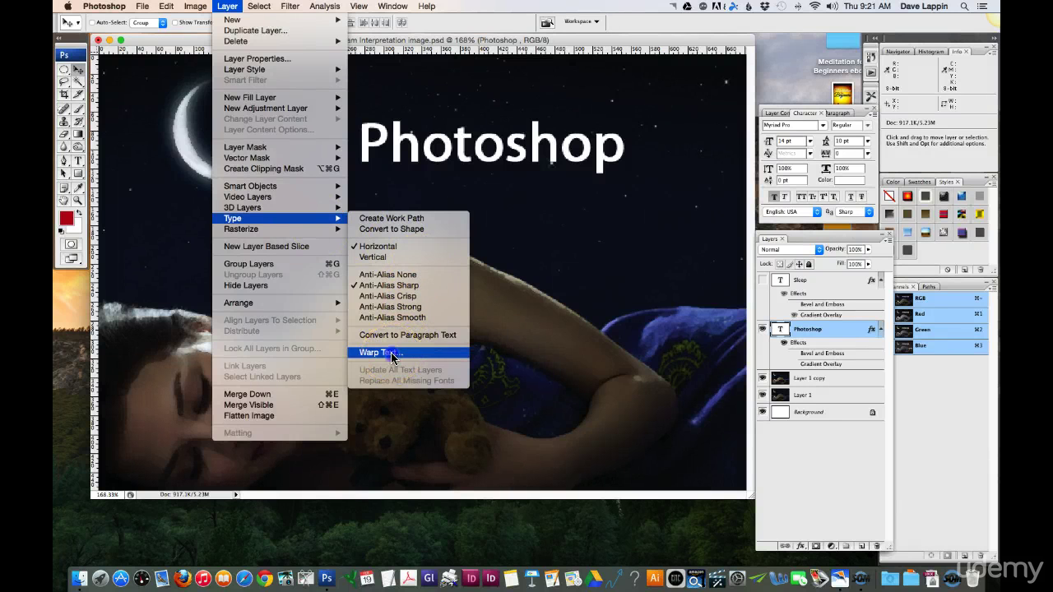
pyautogui.click(391, 353)
pyautogui.click(617, 171)
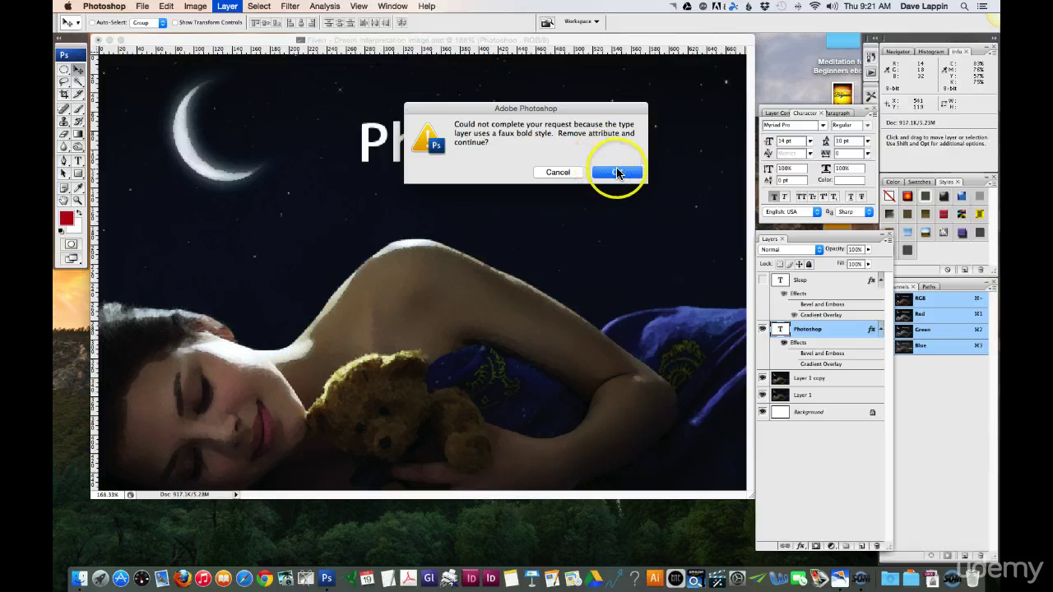
pyautogui.click(559, 173)
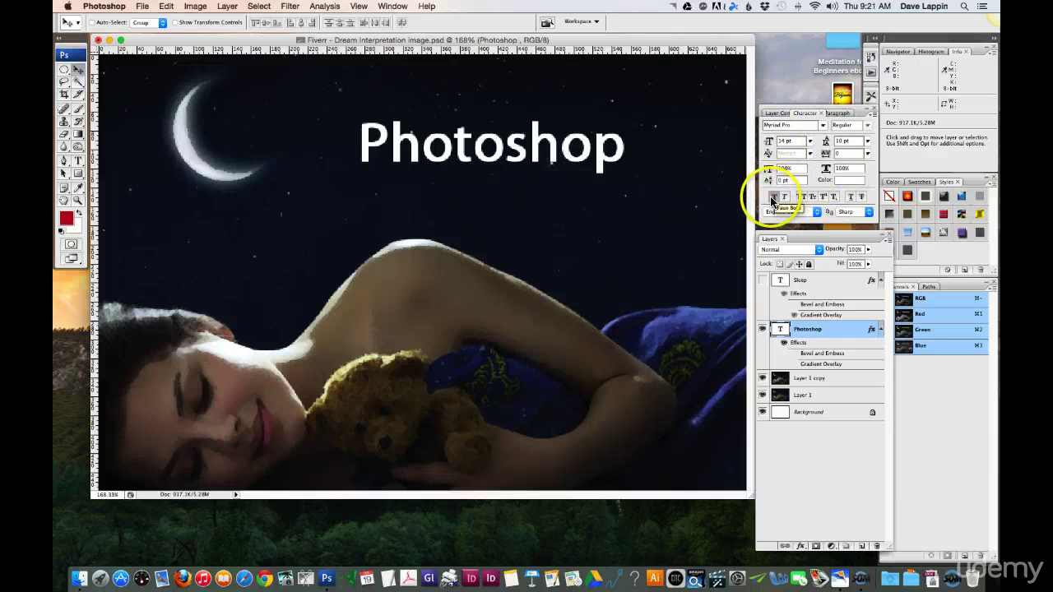
# Turn off faux bold for the "Photoshop" text layer and nudge the word slightly left
pyautogui.click(774, 197)
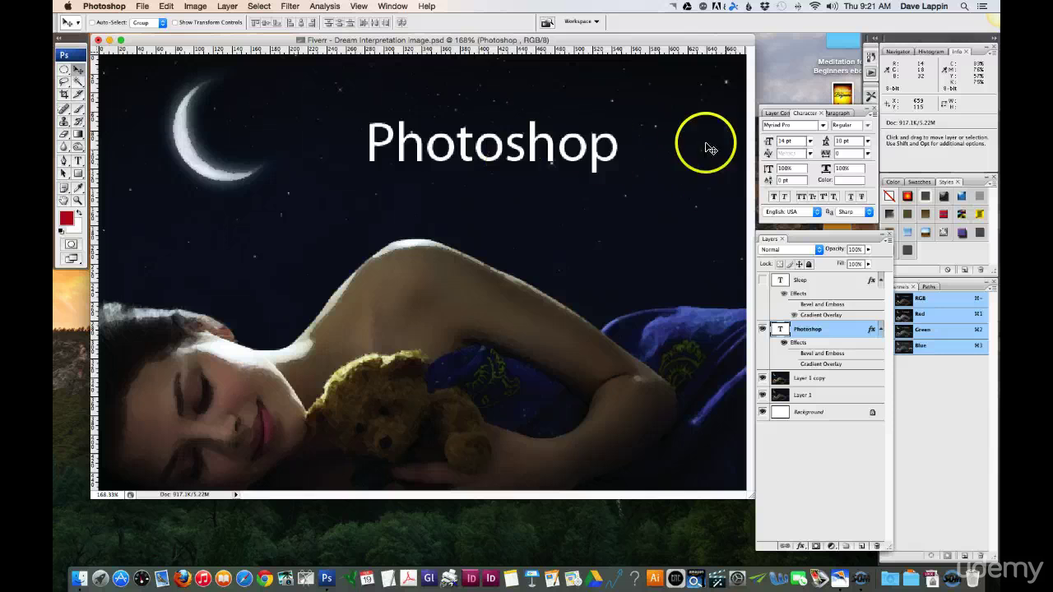
pyautogui.moveTo(499, 158); pyautogui.dragTo(492, 160)
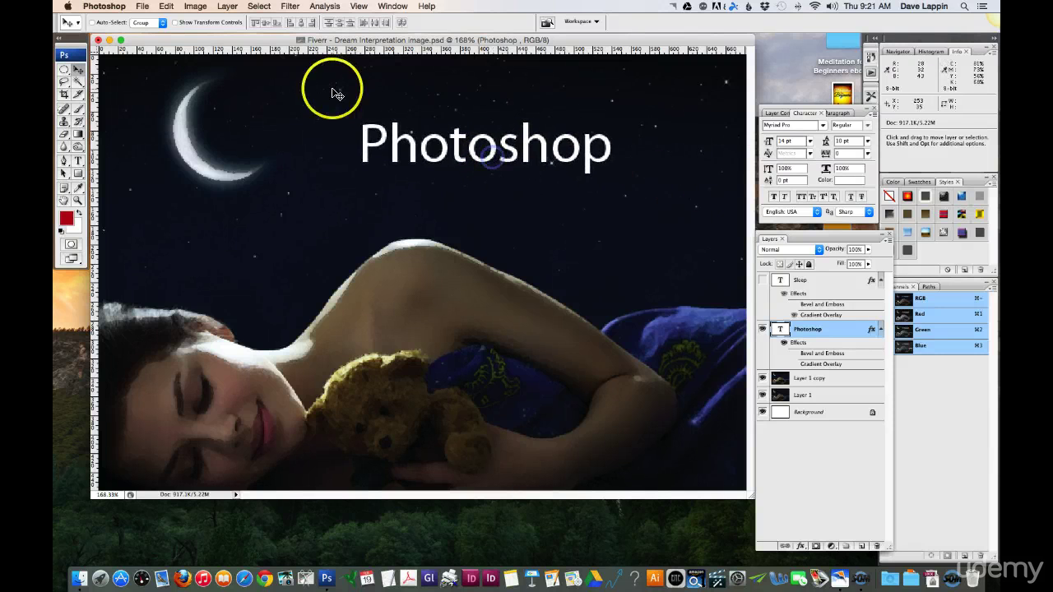
# Open the Warp Text settings for the "Photoshop" layer and place the dialog below the word
pyautogui.click(228, 5)
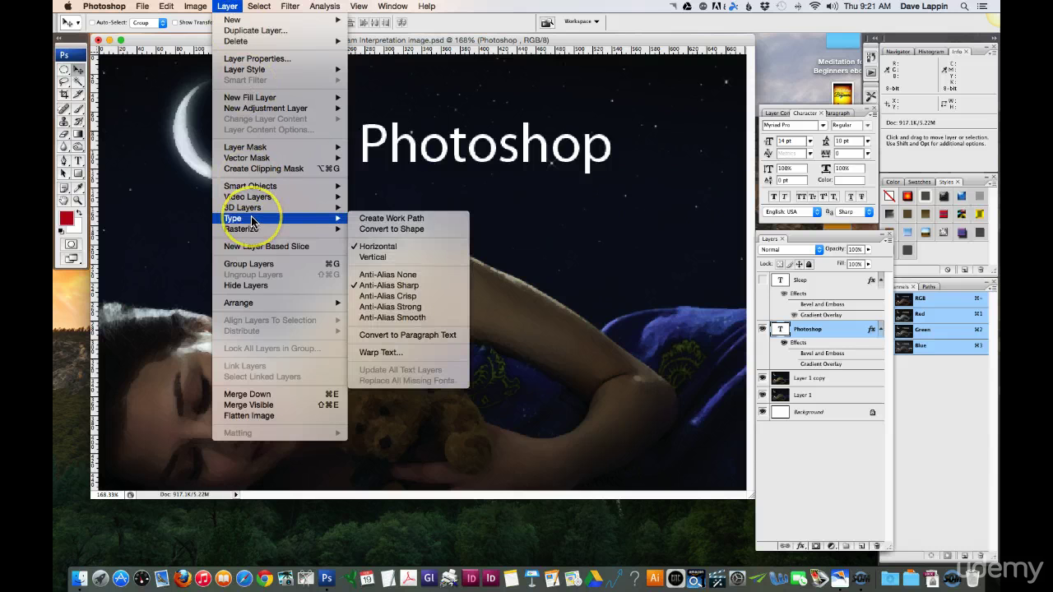
pyautogui.click(385, 352)
pyautogui.moveTo(556, 156); pyautogui.dragTo(514, 238)
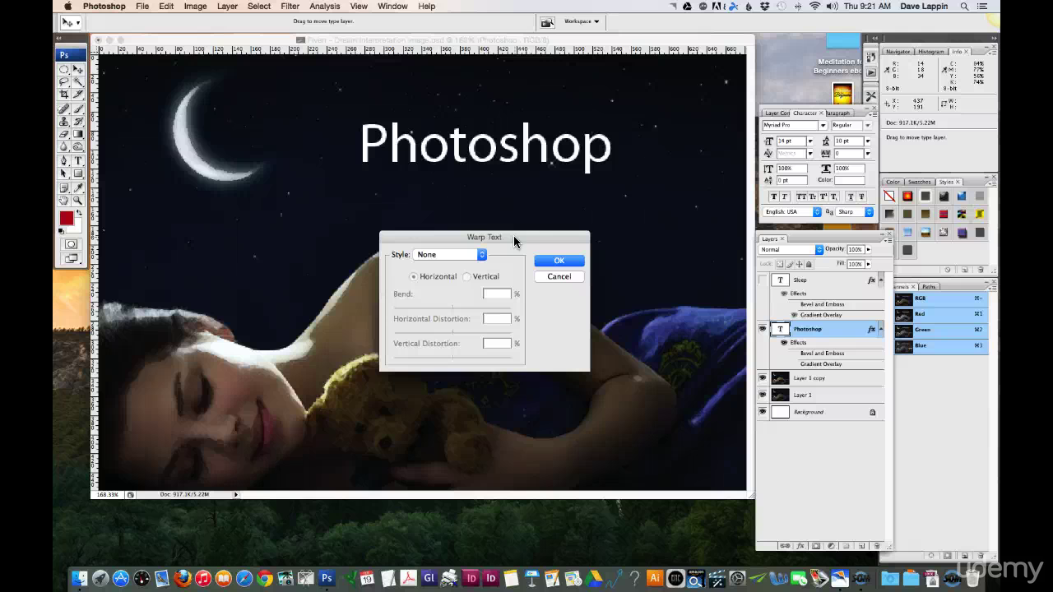
pyautogui.click(510, 238)
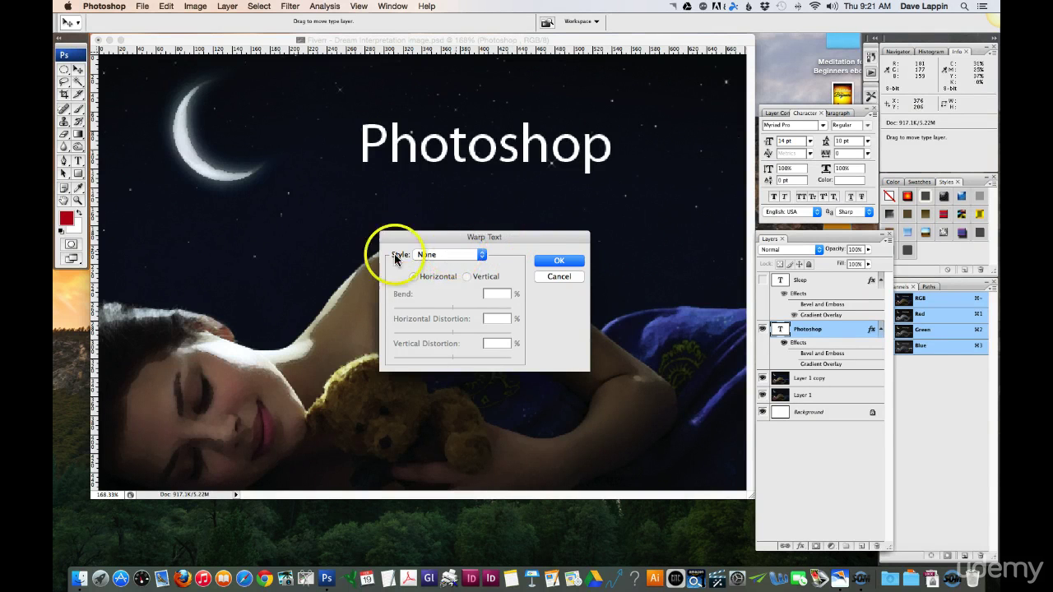
# Warp the word with the horizontal Flag style at -44% bend, leaving both distortions at 0%
pyautogui.click(458, 256)
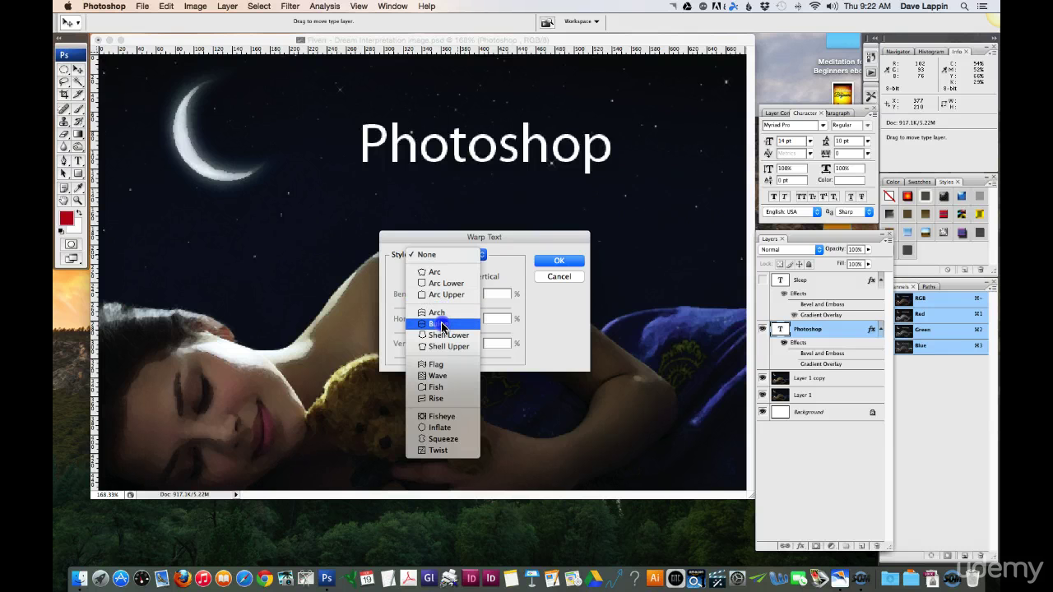
pyautogui.click(442, 365)
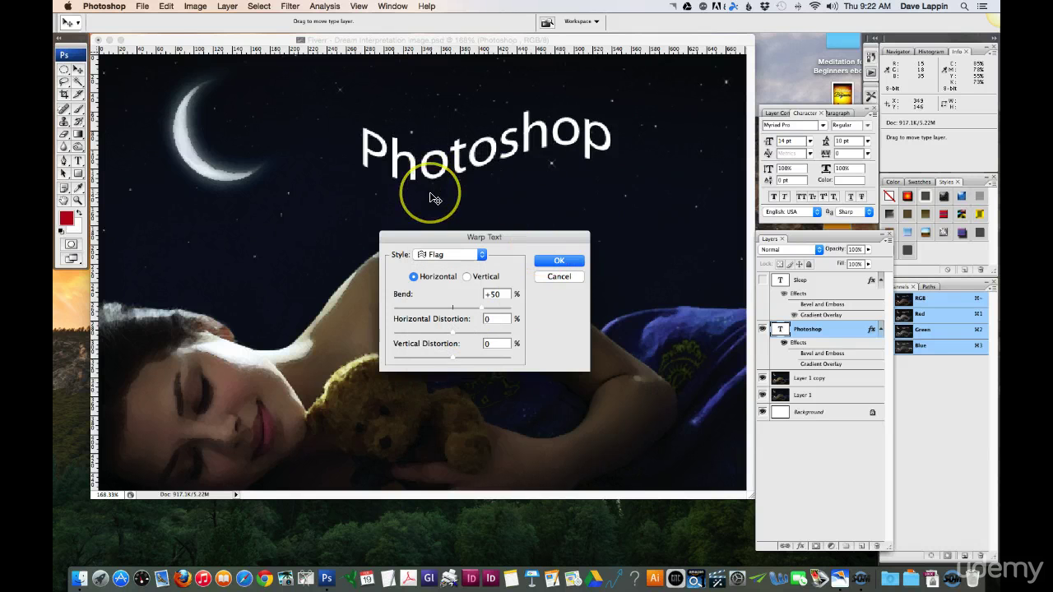
pyautogui.click(452, 310)
pyautogui.moveTo(452, 310); pyautogui.dragTo(427, 311)
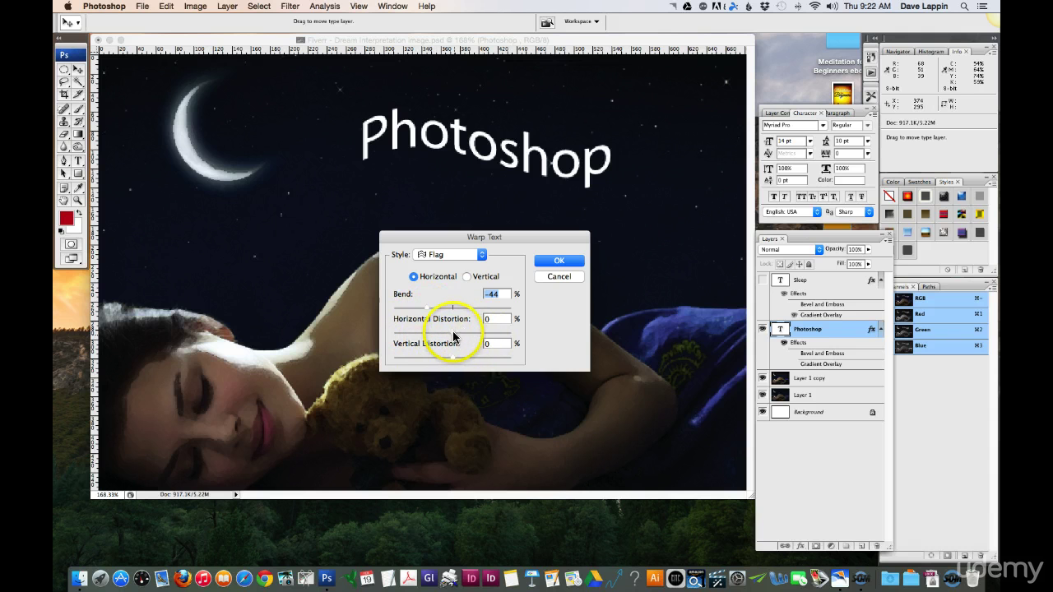
pyautogui.moveTo(453, 332)
pyautogui.mouseDown()
pyautogui.moveTo(478, 334)
pyautogui.moveTo(427, 331)
pyautogui.moveTo(452, 333)
pyautogui.mouseUp()
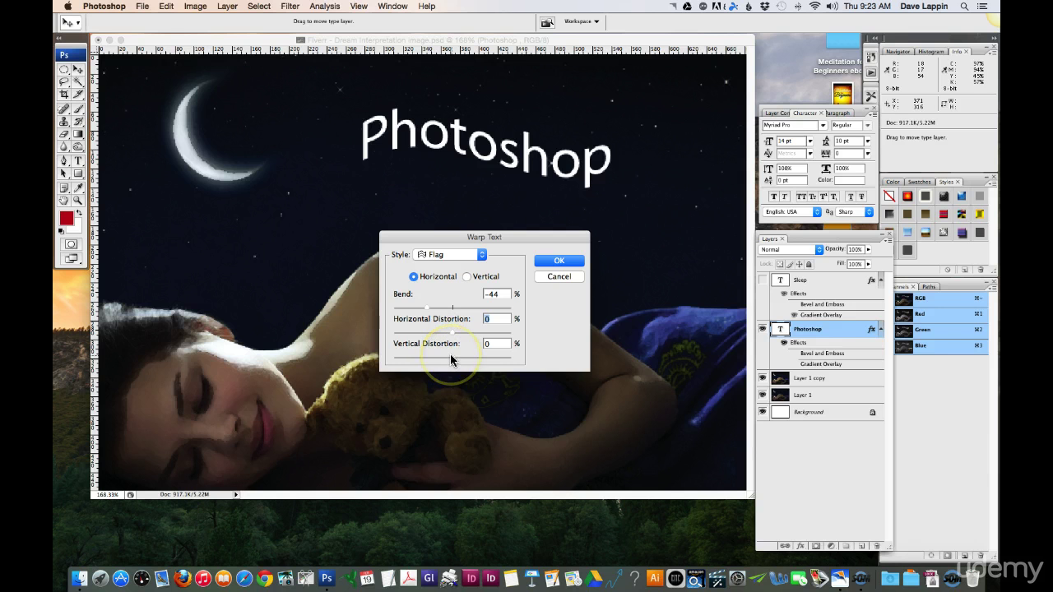
pyautogui.moveTo(452, 357)
pyautogui.mouseDown()
pyautogui.moveTo(437, 356)
pyautogui.moveTo(471, 358)
pyautogui.moveTo(452, 357)
pyautogui.mouseUp()
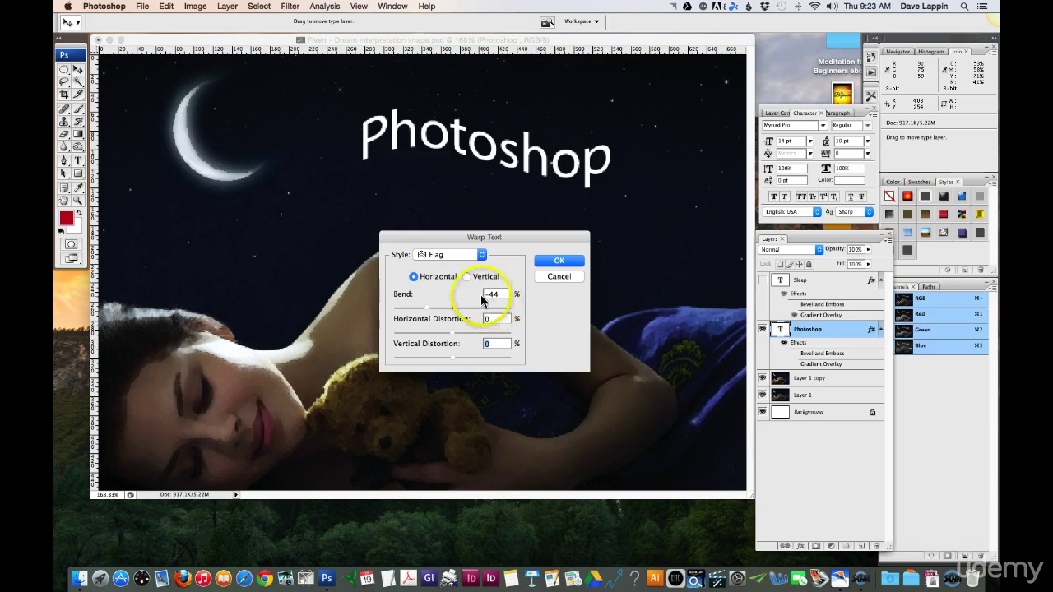
# Change the text warp to the Wave style with a bend of +77%
pyautogui.click(458, 256)
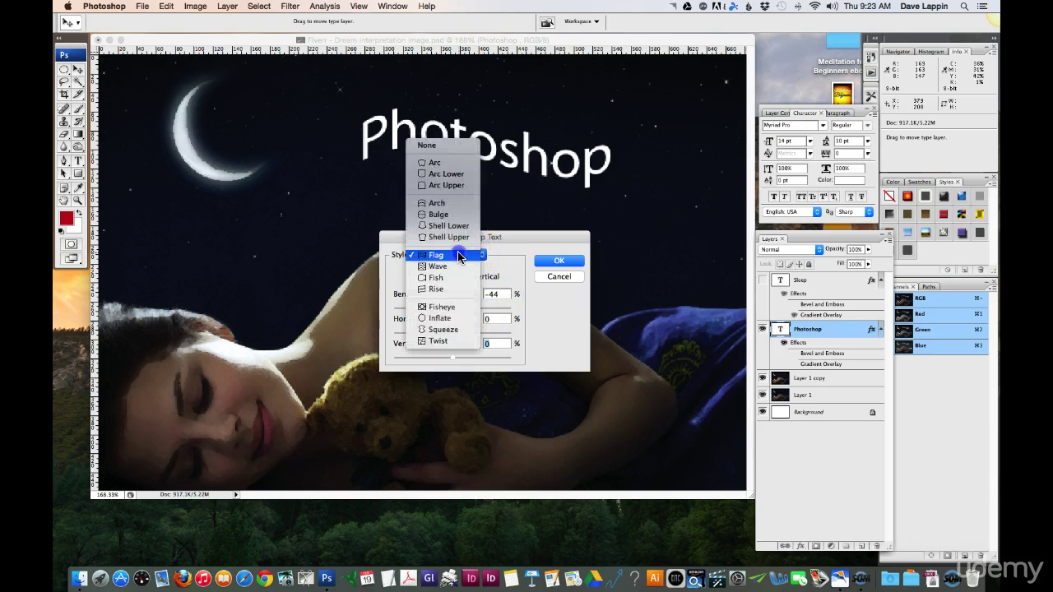
pyautogui.click(457, 268)
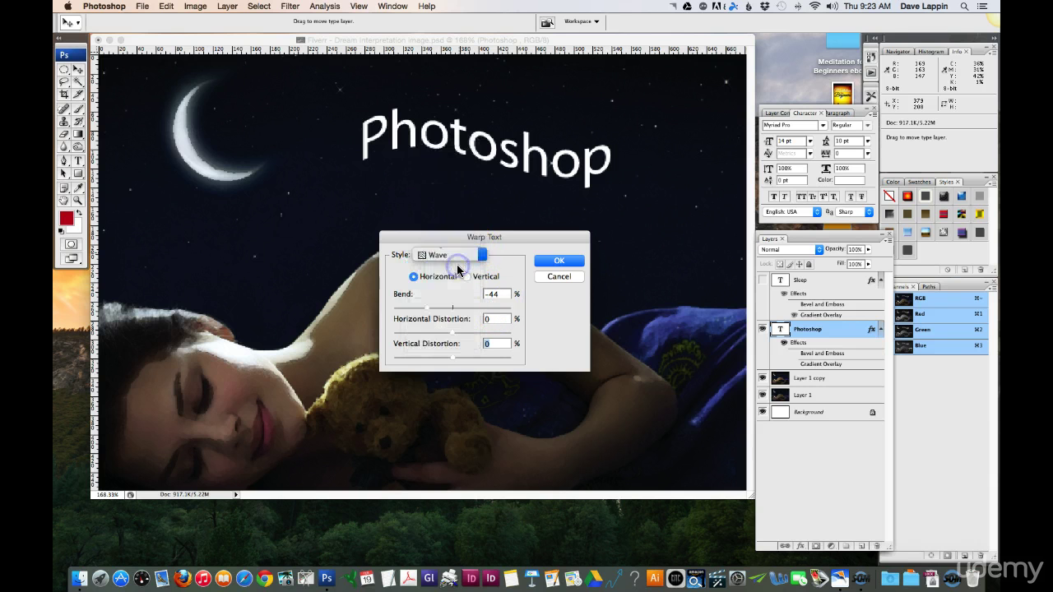
pyautogui.moveTo(476, 280); pyautogui.dragTo(489, 310)
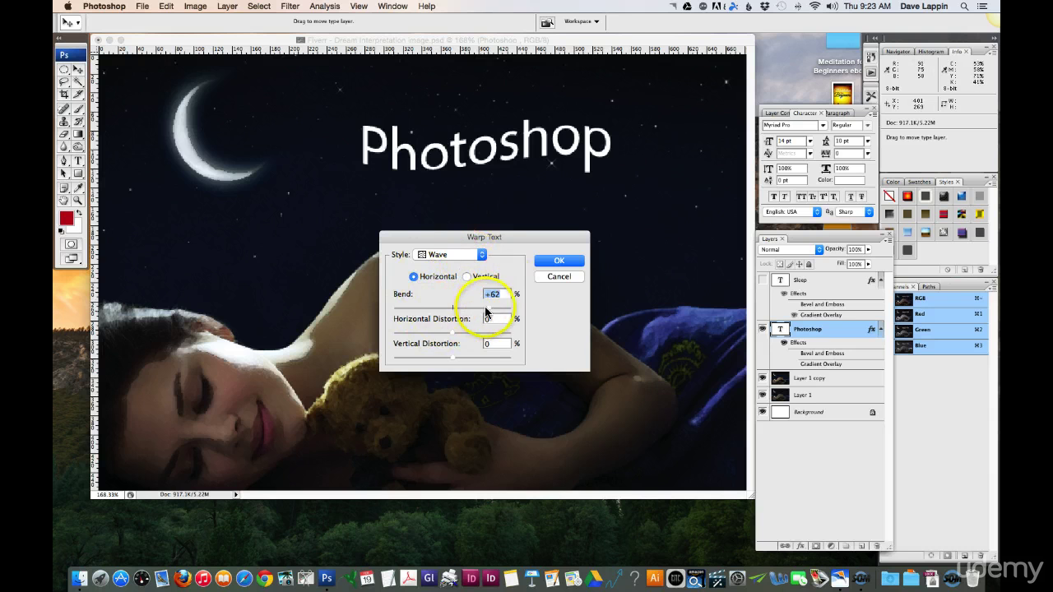
pyautogui.moveTo(457, 311); pyautogui.dragTo(499, 308)
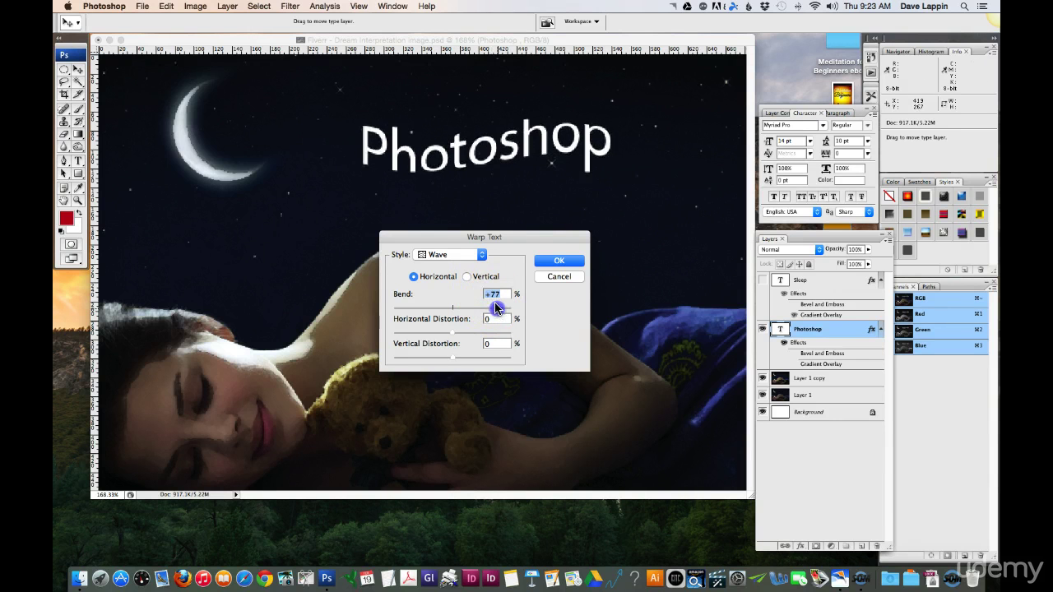
# Change the text warp to the Fish style with a bend of +36%
pyautogui.click(451, 255)
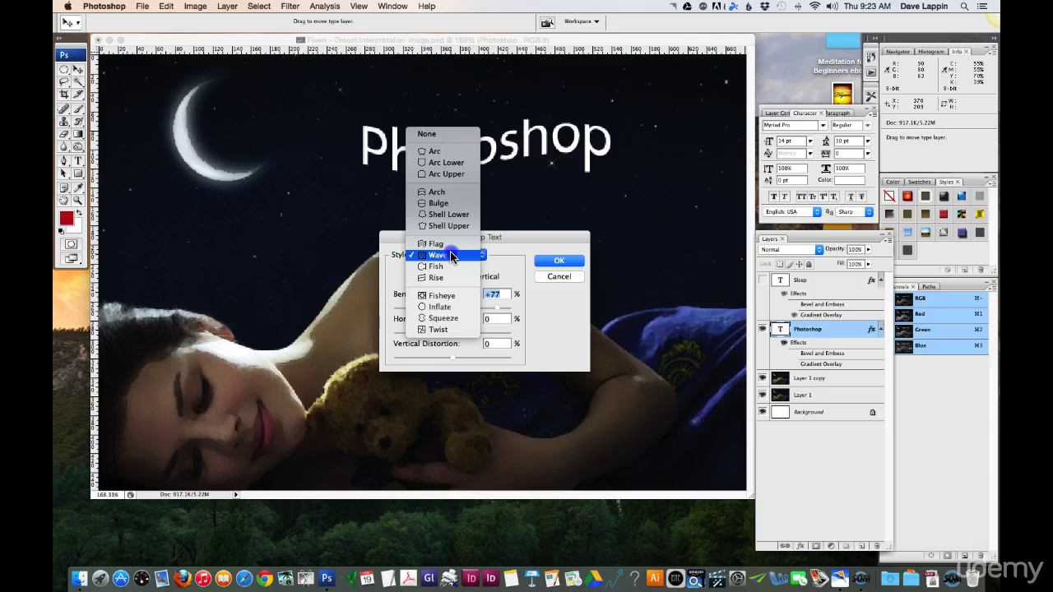
pyautogui.click(450, 266)
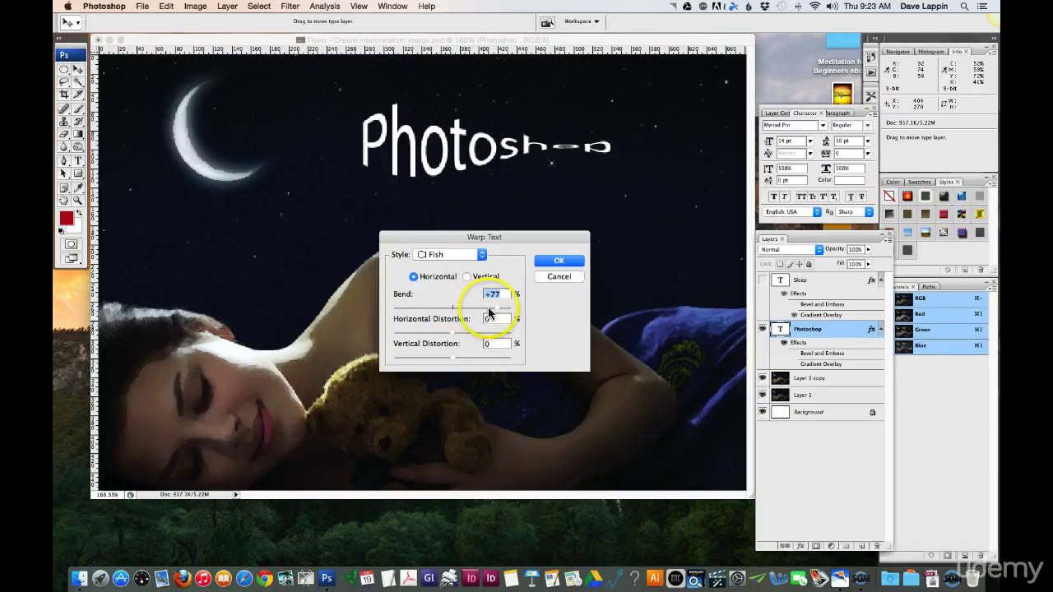
pyautogui.moveTo(496, 308); pyautogui.dragTo(473, 308)
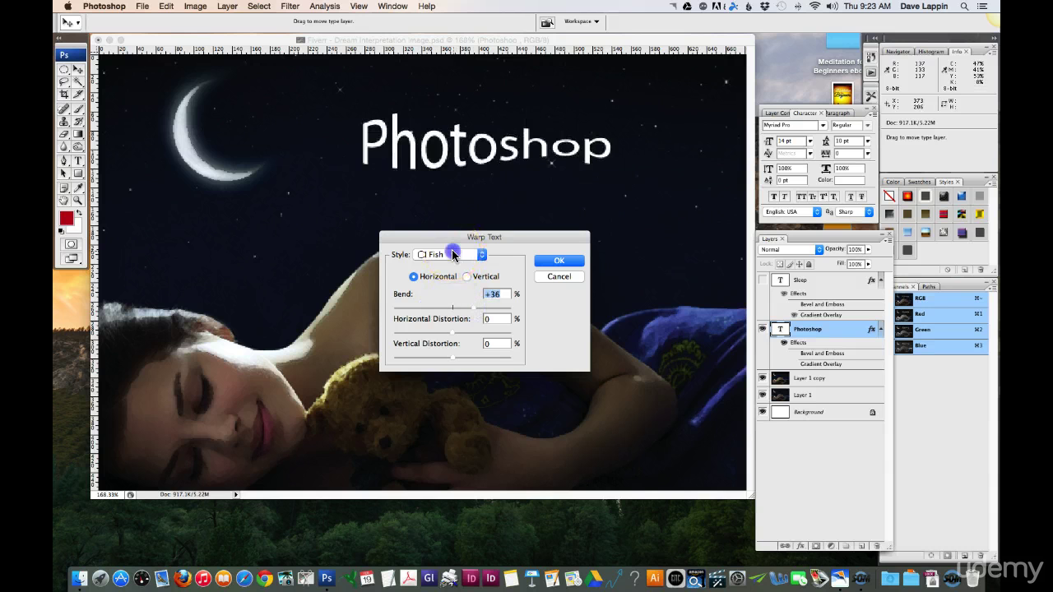
# Change the text warp to the Fisheye style with a bend of +42%
pyautogui.click(452, 256)
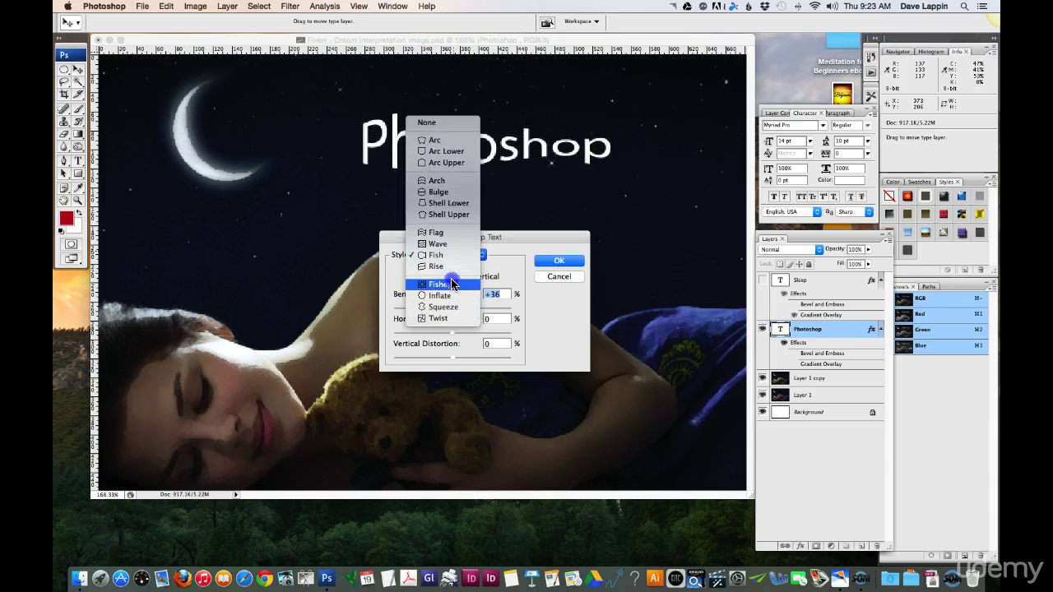
pyautogui.click(451, 285)
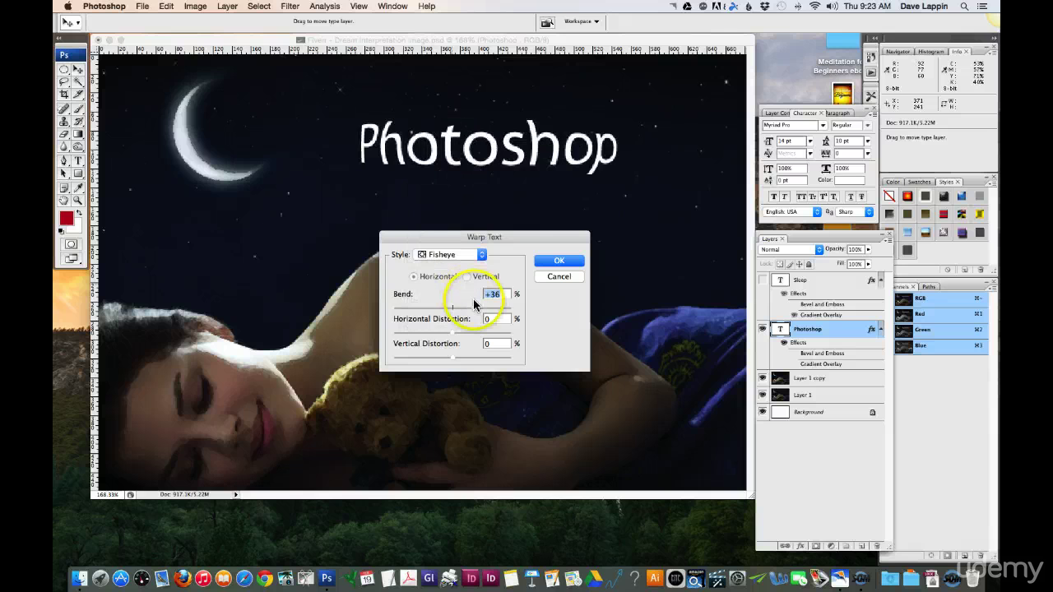
pyautogui.moveTo(469, 306)
pyautogui.mouseDown()
pyautogui.moveTo(490, 311)
pyautogui.moveTo(426, 308)
pyautogui.moveTo(477, 308)
pyautogui.mouseUp()
# Try the Inflate style and the Squeeze style on the warped word "Photoshop"
pyautogui.click(456, 255)
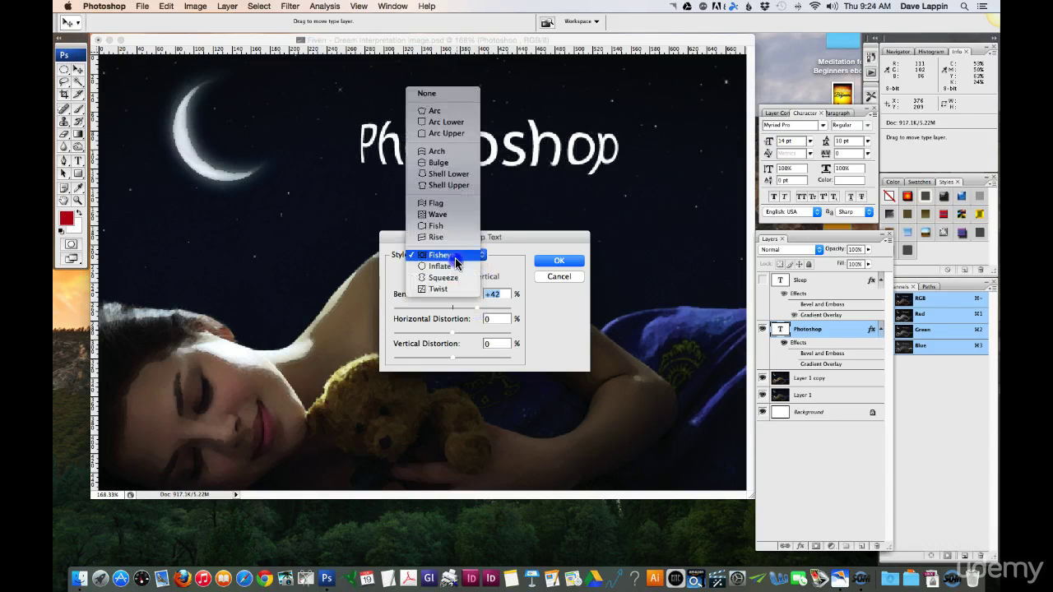
pyautogui.click(455, 265)
pyautogui.click(452, 255)
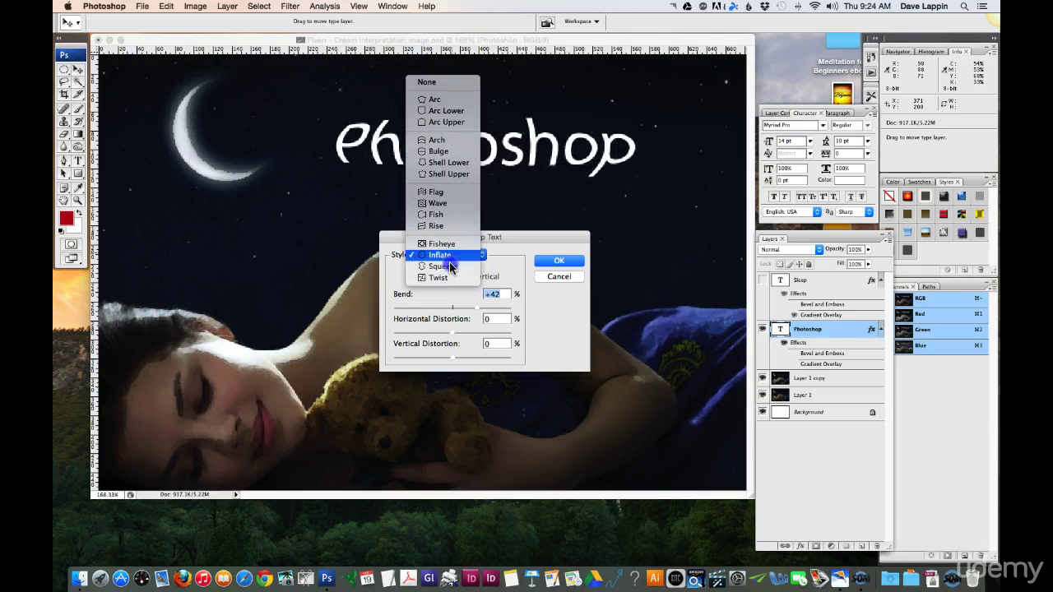
pyautogui.click(450, 267)
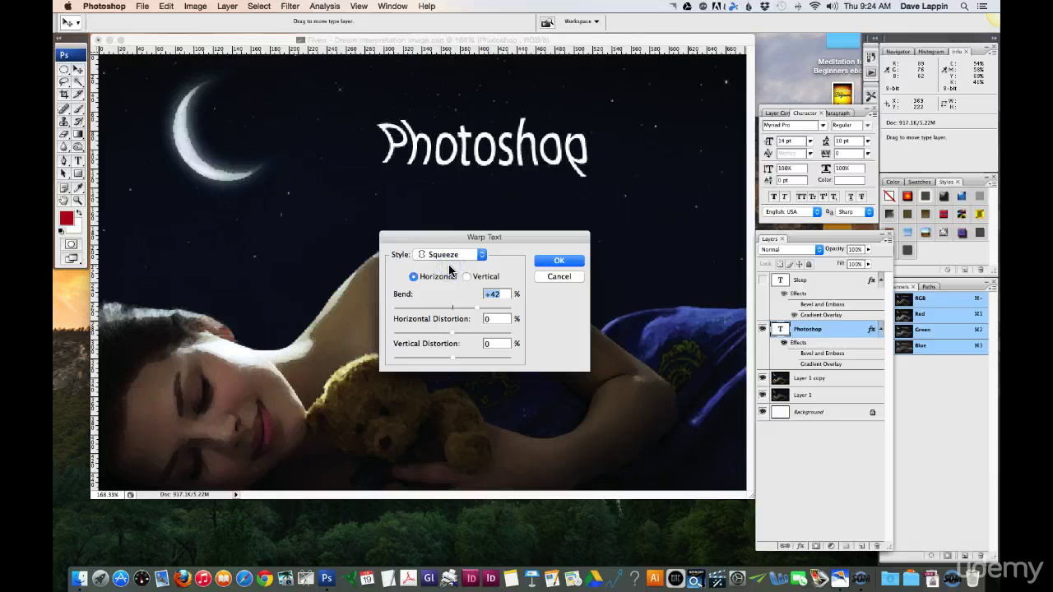
# Change the text warp to the Twist style, trying a bend of -38% and then +34%
pyautogui.click(450, 253)
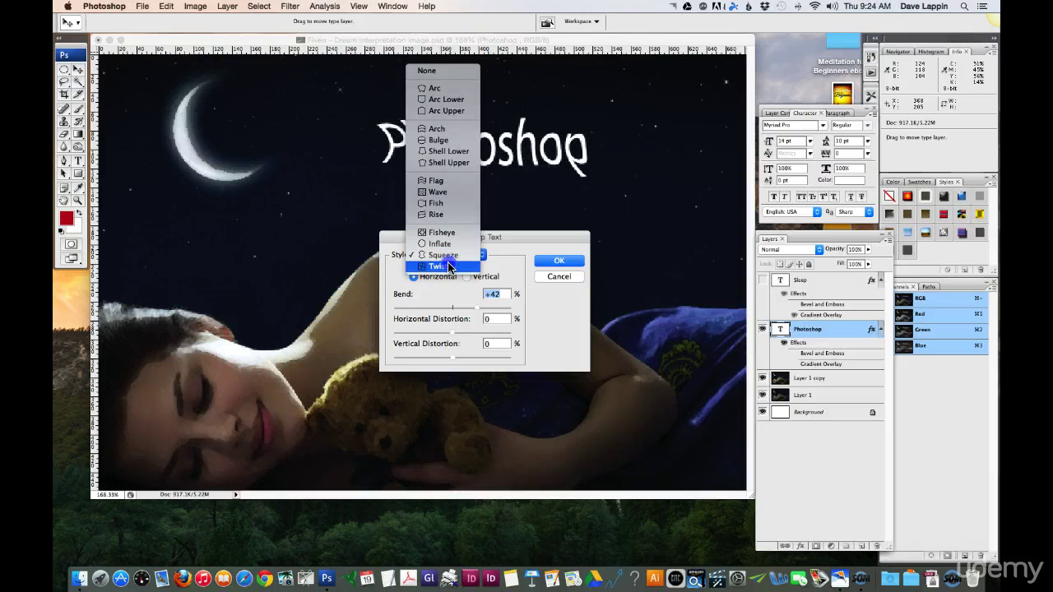
pyautogui.click(448, 267)
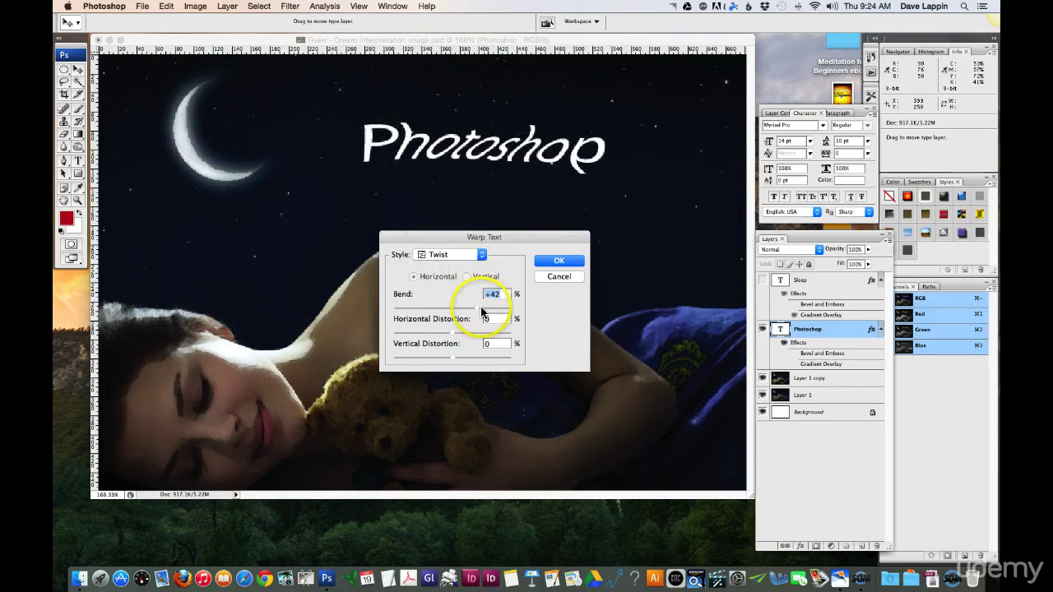
pyautogui.moveTo(477, 308); pyautogui.dragTo(430, 311)
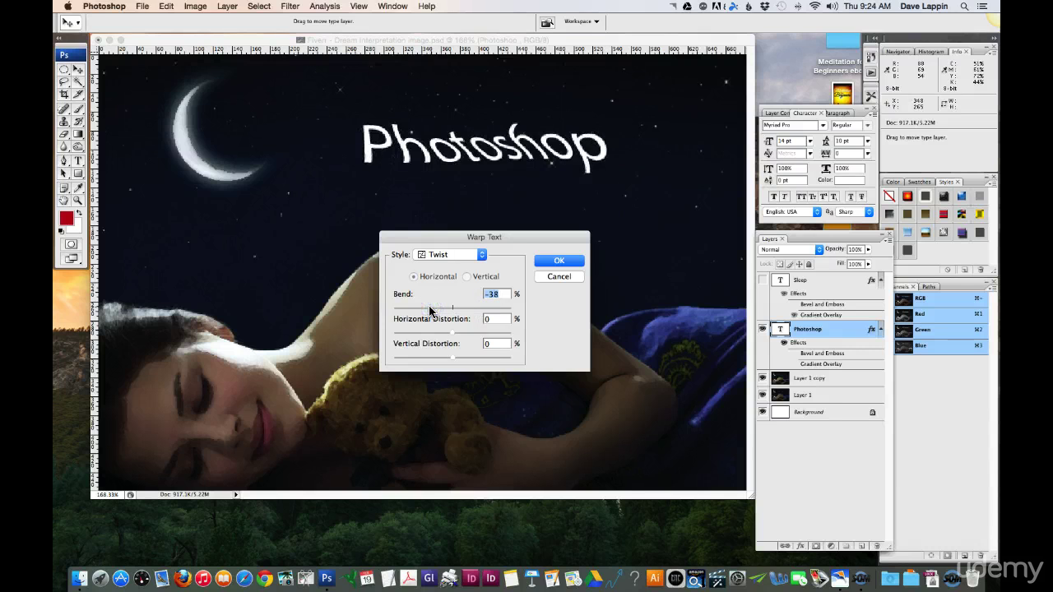
pyautogui.moveTo(431, 309); pyautogui.dragTo(470, 306)
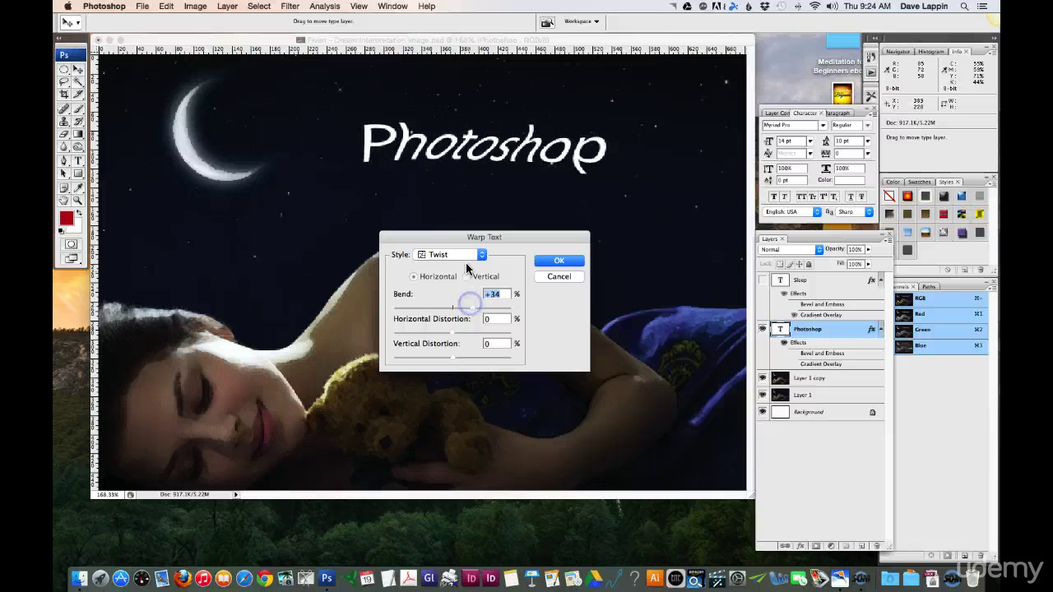
# Change the text warp to the horizontal Flag style with a bend of +24% and apply it to the word
pyautogui.click(461, 255)
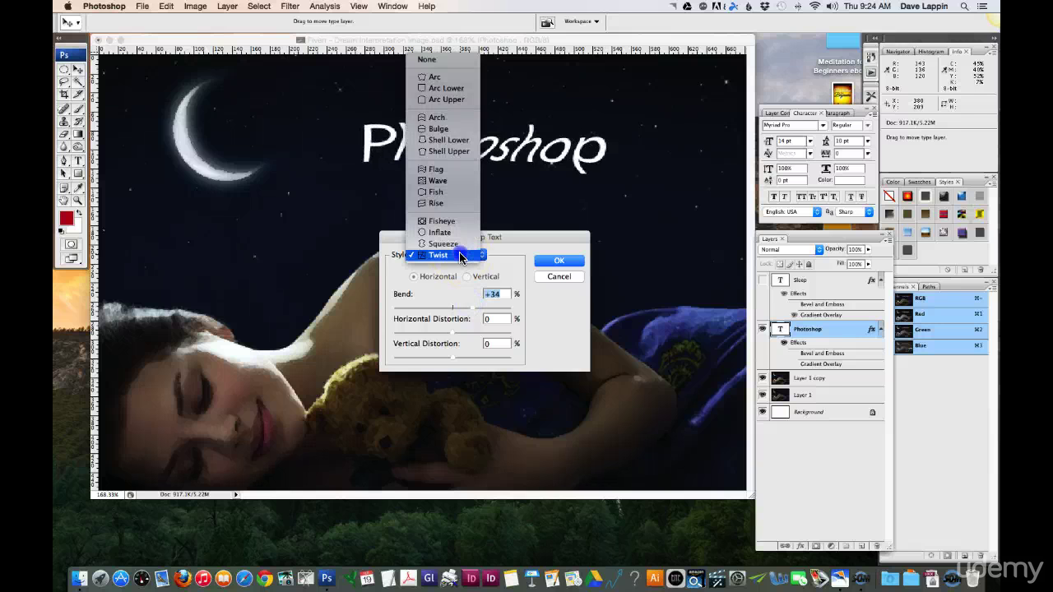
pyautogui.click(460, 170)
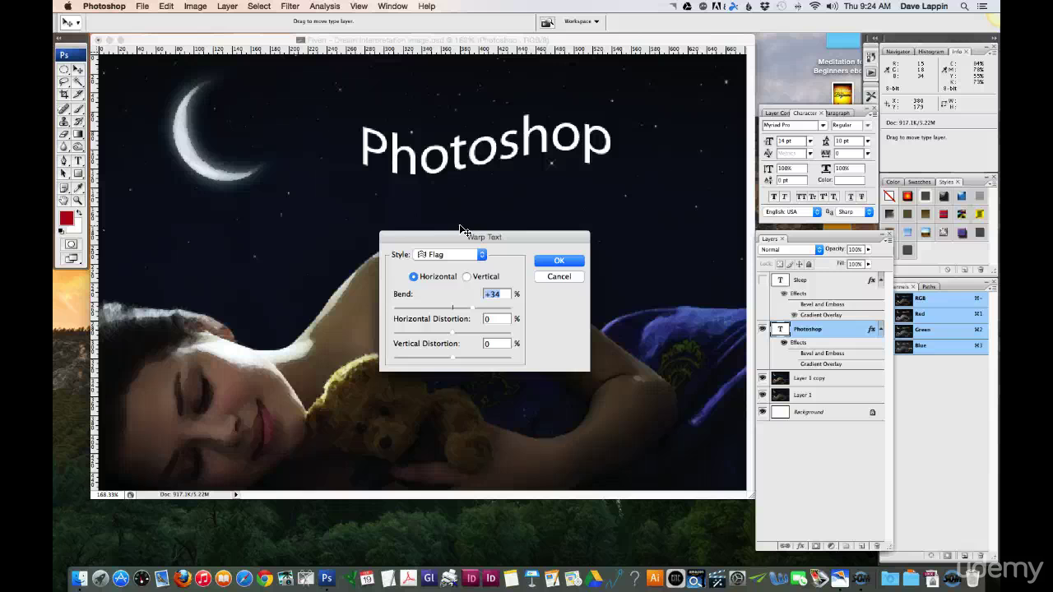
pyautogui.hotkey('shift', 'Down')
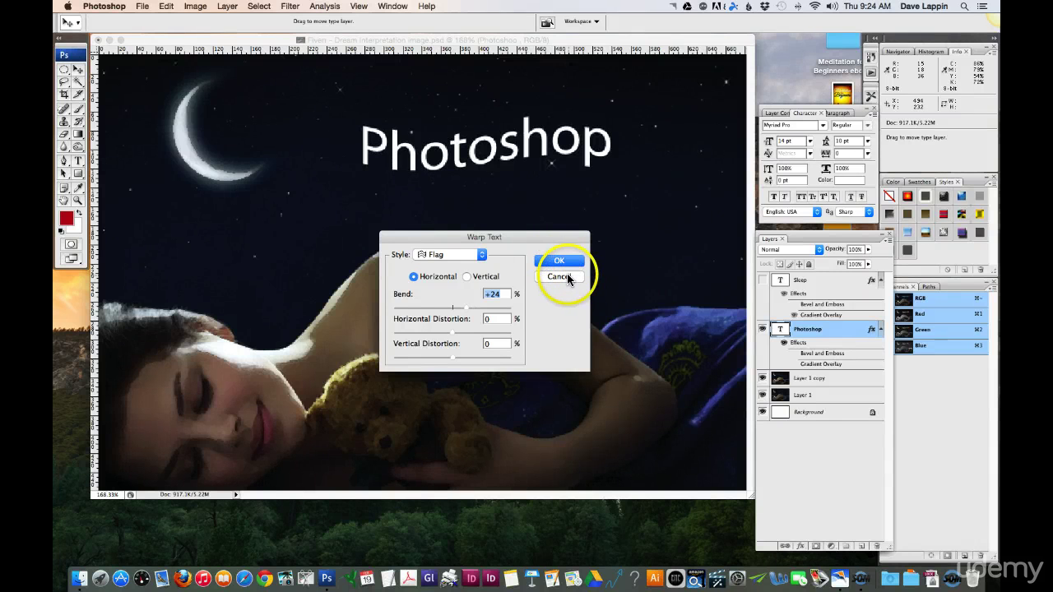
pyautogui.click(562, 261)
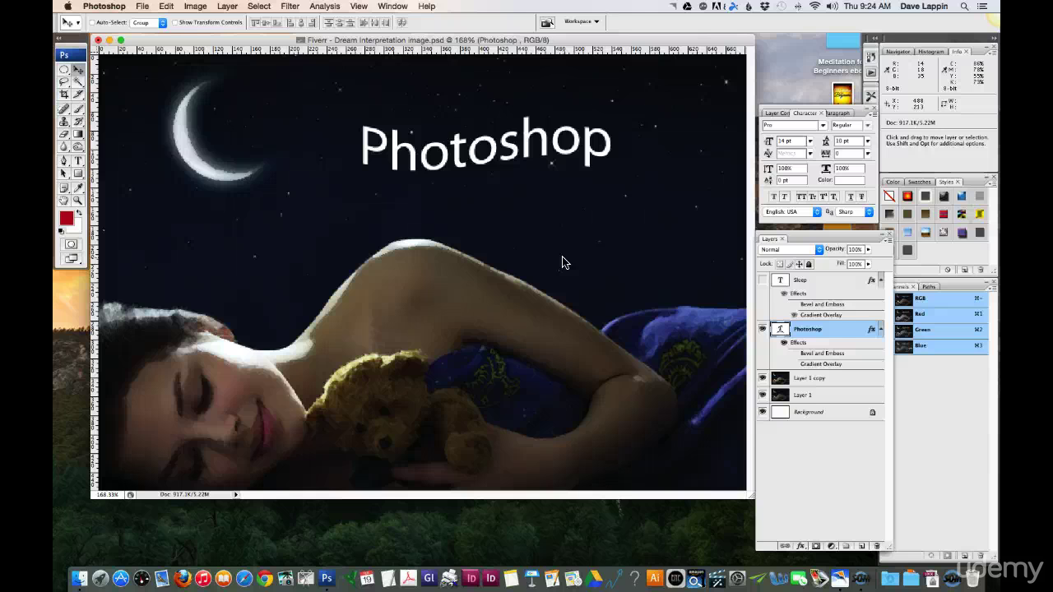
pyautogui.press('alt')
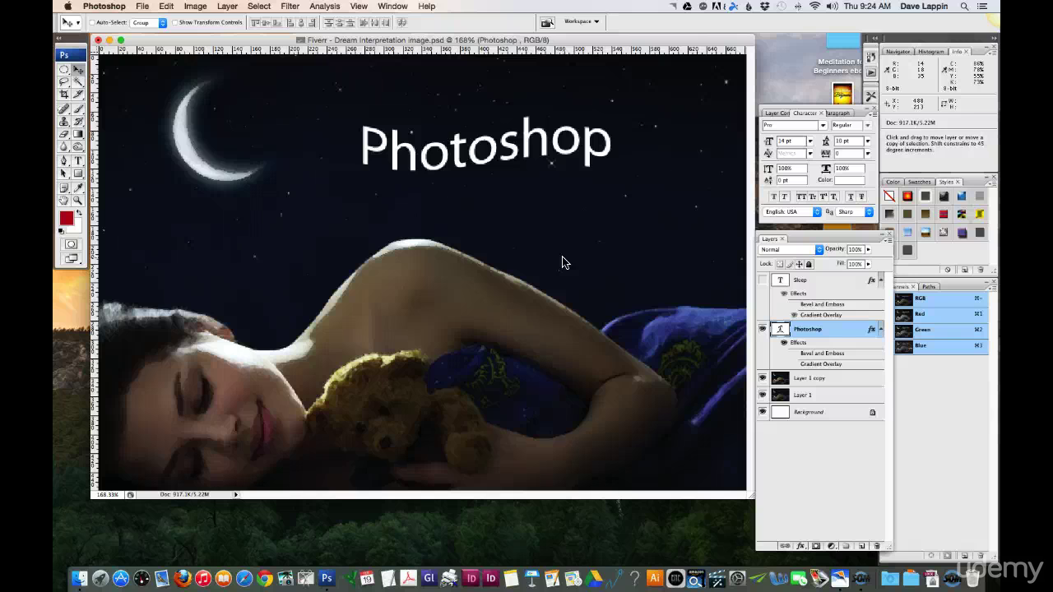